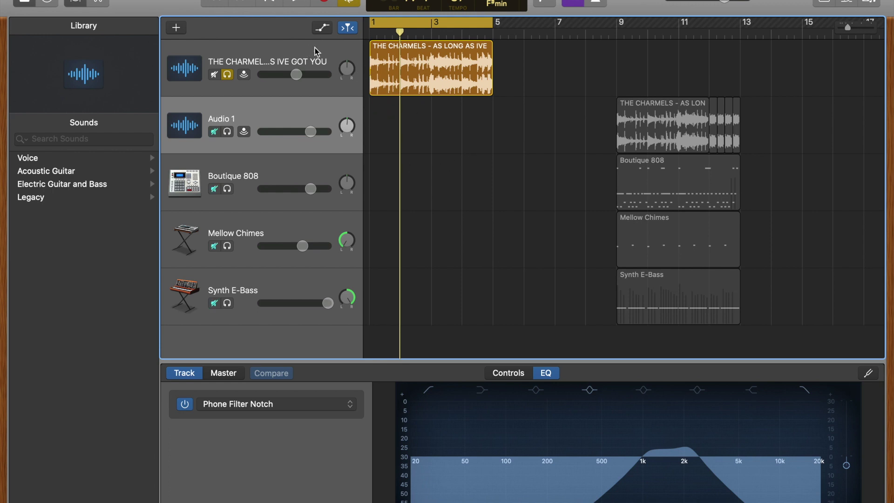
Select the Charmels sample track and play it back to hear its unprocessed sound.
click(293, 51)
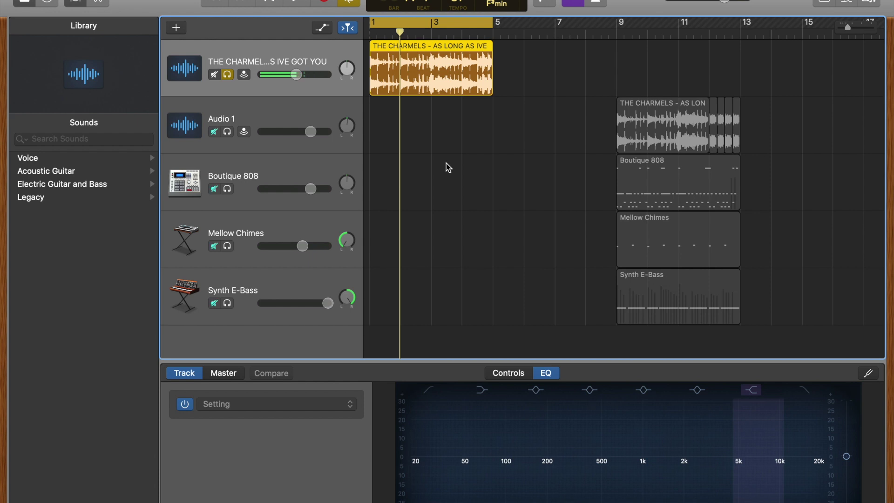
key(space)
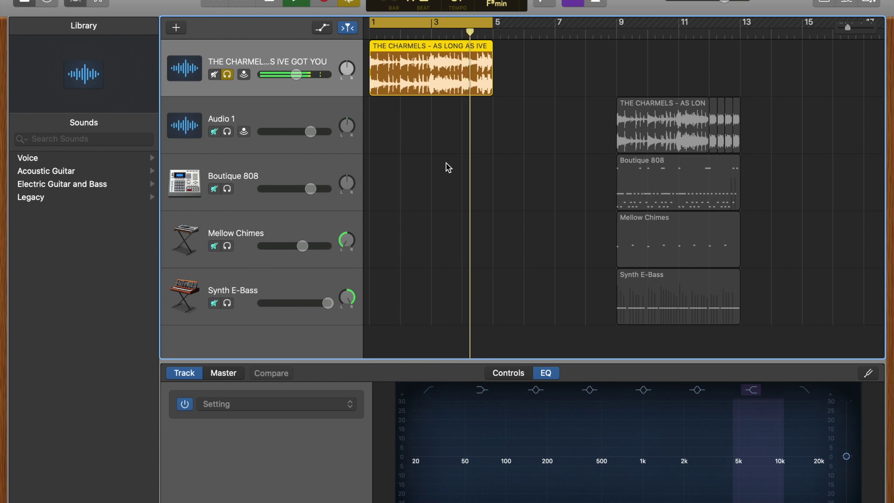
key(space)
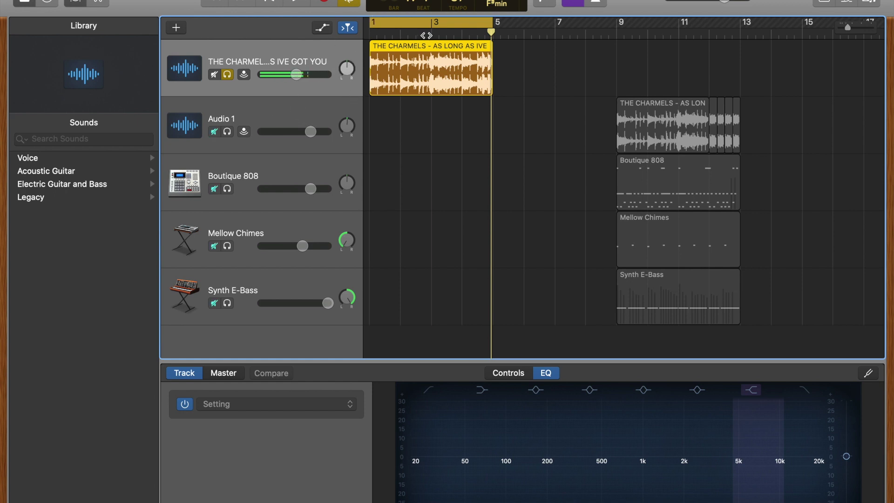
Apply the Megaphone EQ preset to the Charmels track's EQ and play the loop to audition it.
click(259, 405)
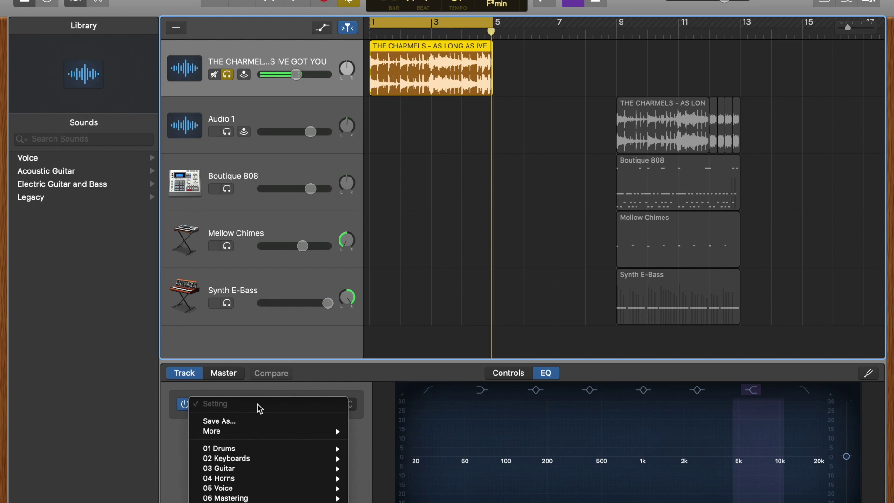
click(186, 1)
click(74, 2)
click(73, 5)
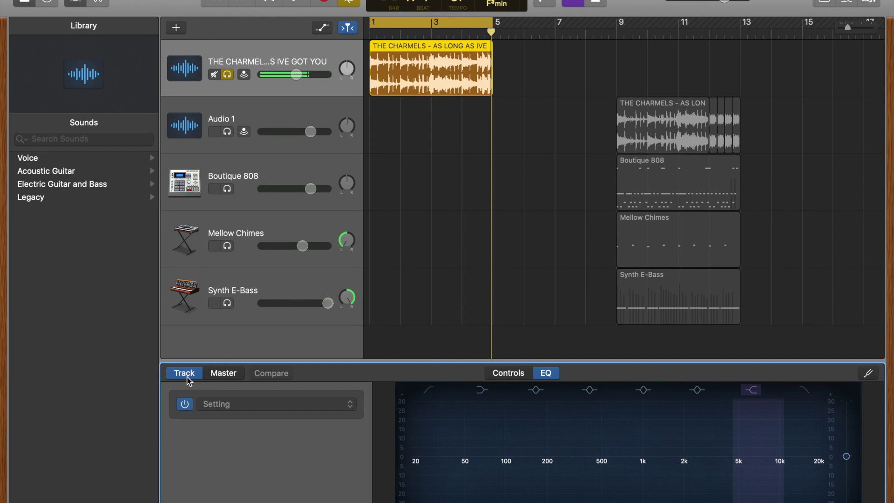
click(208, 404)
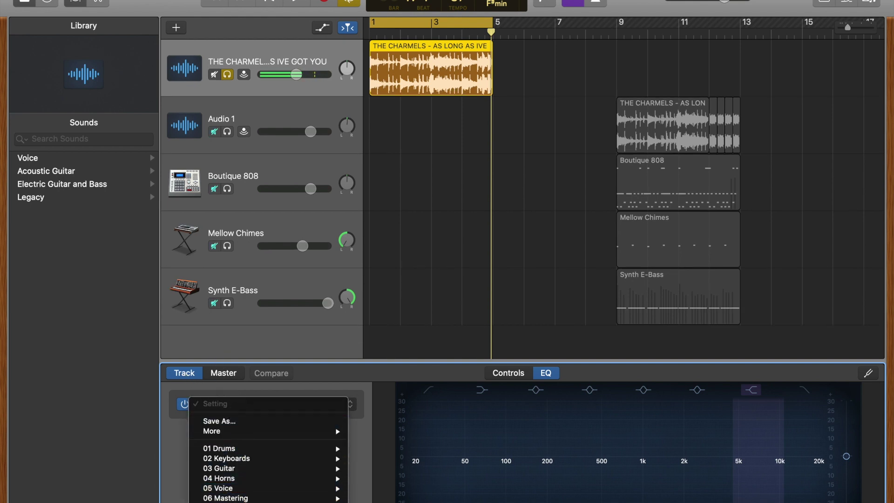
mouse_move(225, 502)
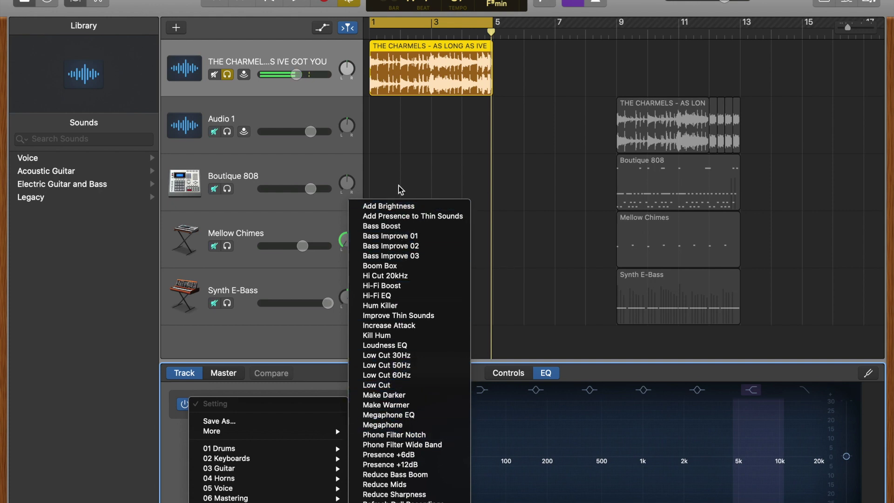
click(408, 415)
key(space)
key(XF86AudioRaiseVolume)
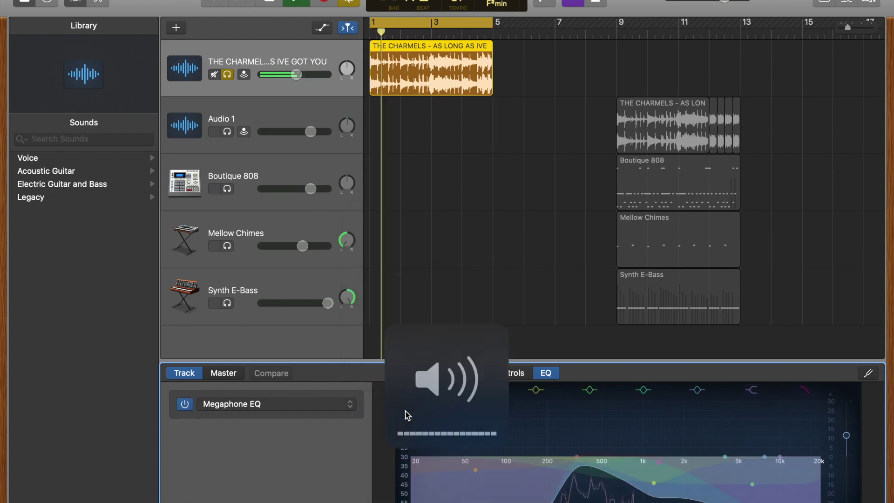
Switch the Charmels track's EQ to the Megaphone preset, listen to the loop and stop playback.
click(257, 405)
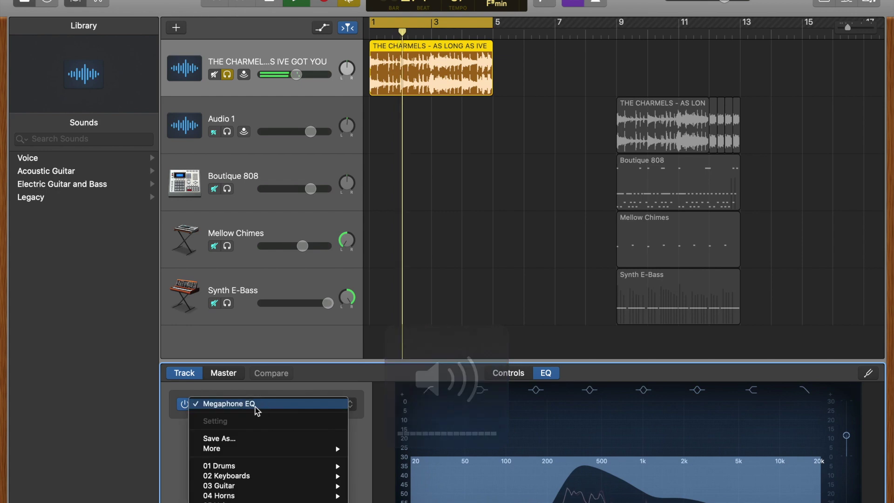
mouse_move(279, 502)
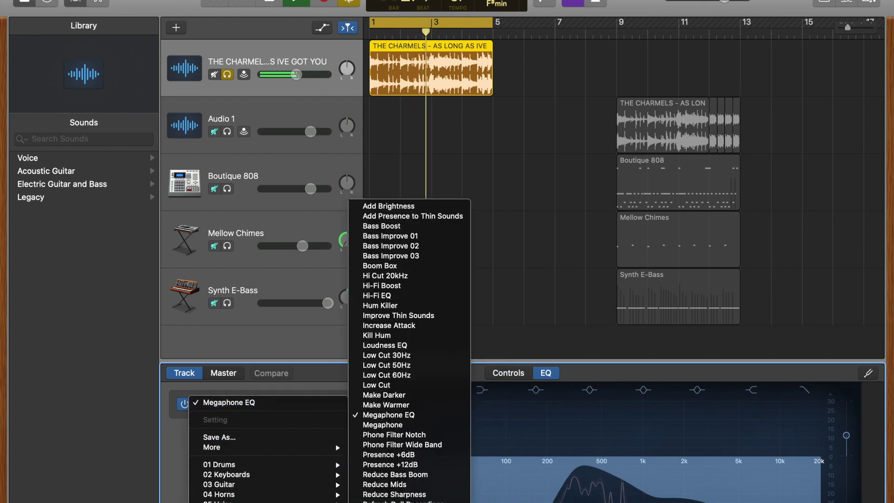
click(398, 423)
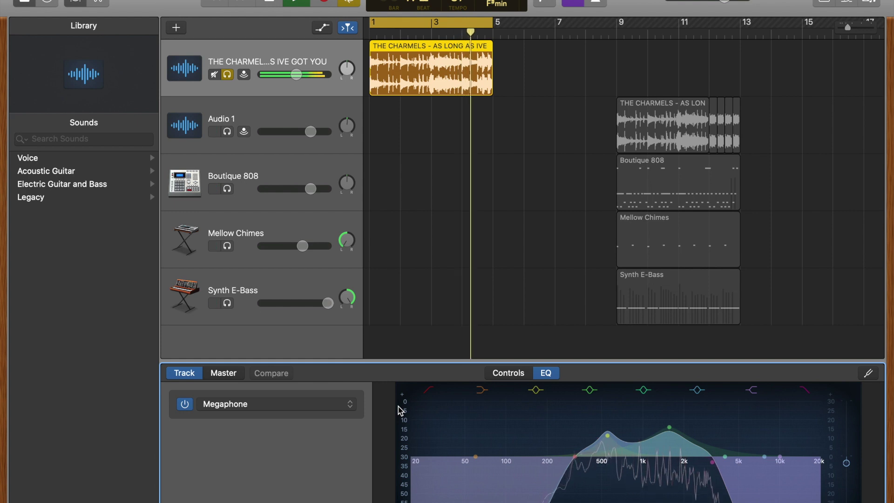
key(XF86AudioRaiseVolume)
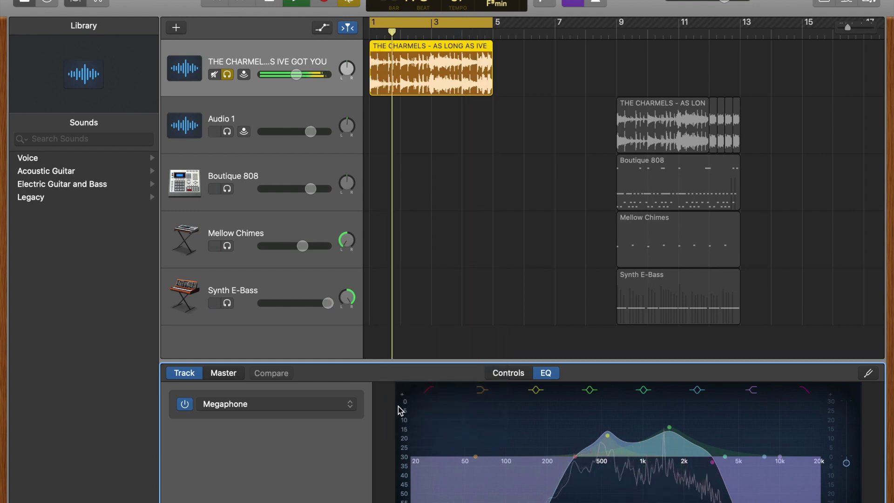
key(space)
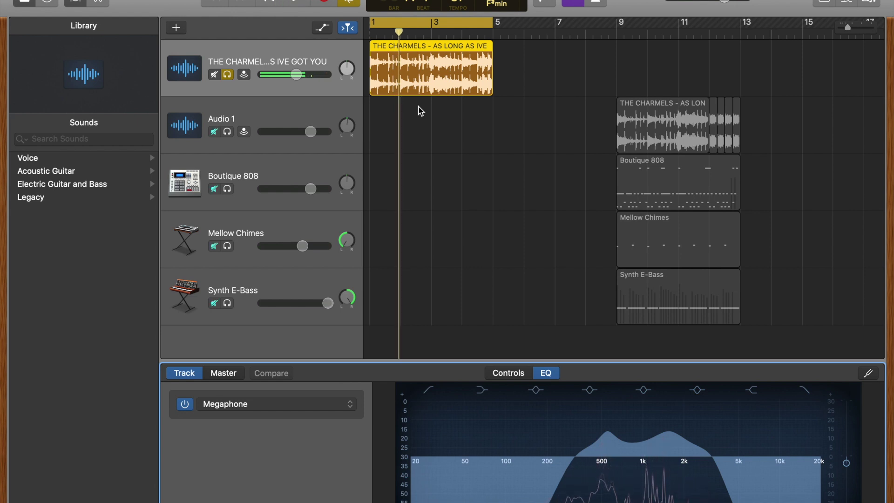
Add a microphone/line audio track below the Charmels track, solo it and turn off its input monitoring.
click(437, 71)
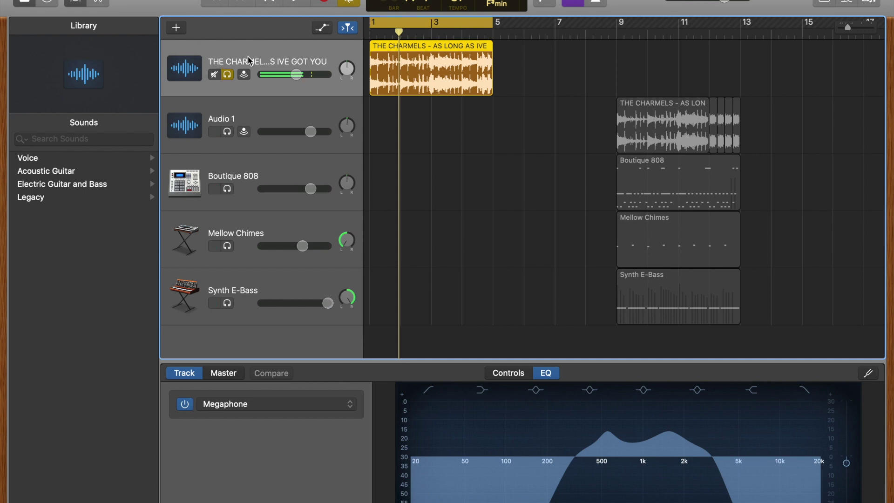
click(178, 28)
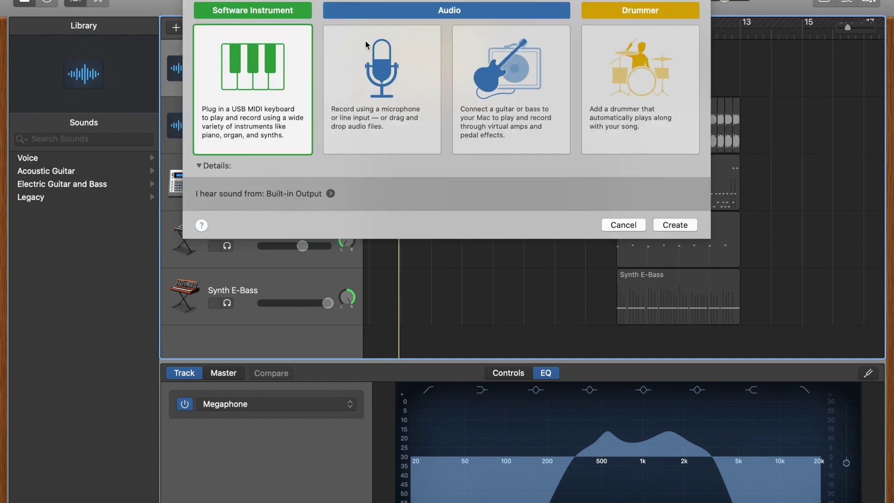
double_click(397, 75)
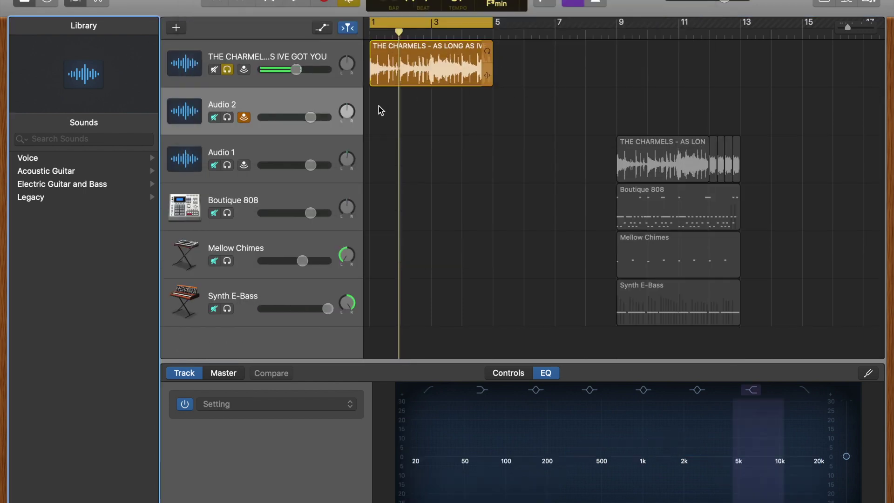
click(226, 118)
click(243, 116)
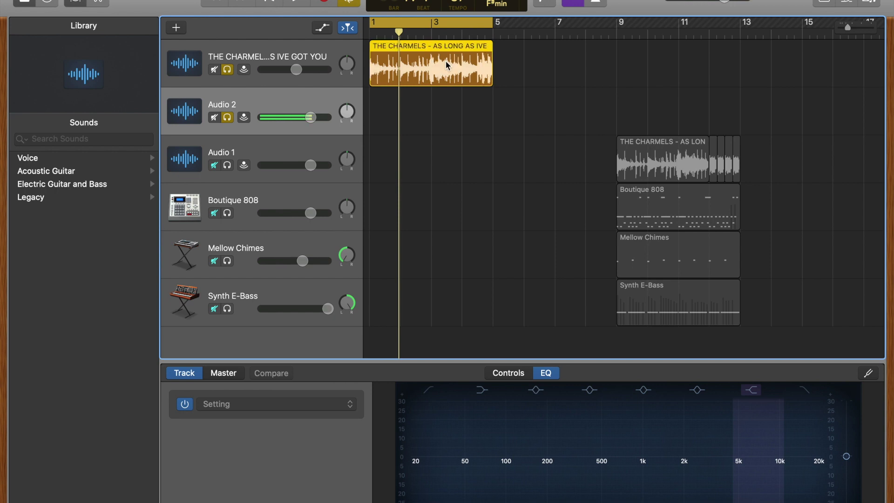
Copy the Charmels region onto the Audio 2 track, starting at bar 1.
click(355, 63)
click(270, 3)
click(320, 99)
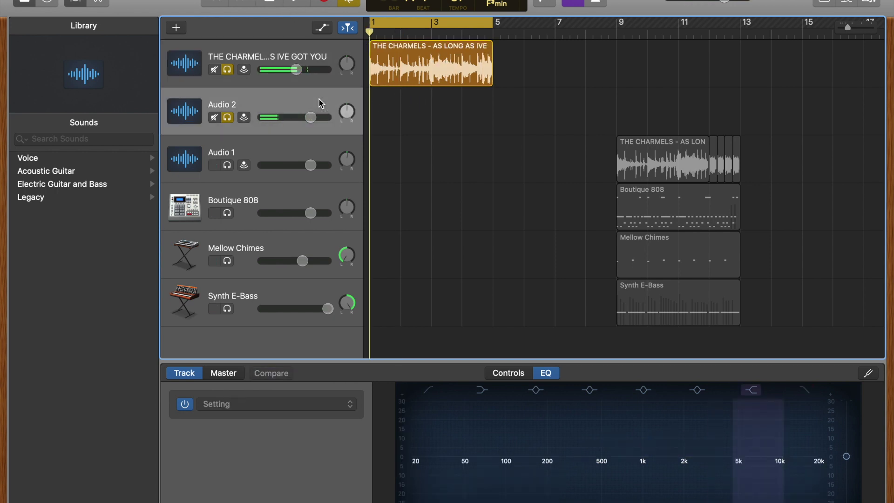
key(super+v)
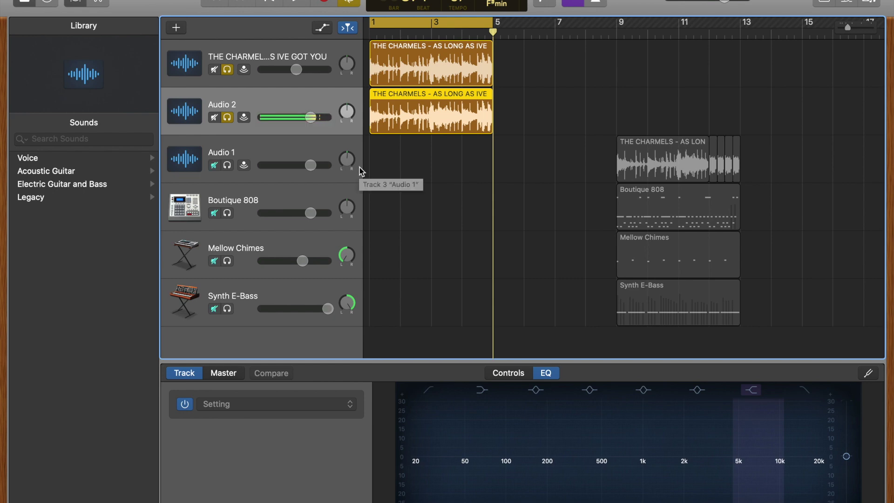
Show track automation and set the Charmels track's automation parameter to Volume.
click(307, 79)
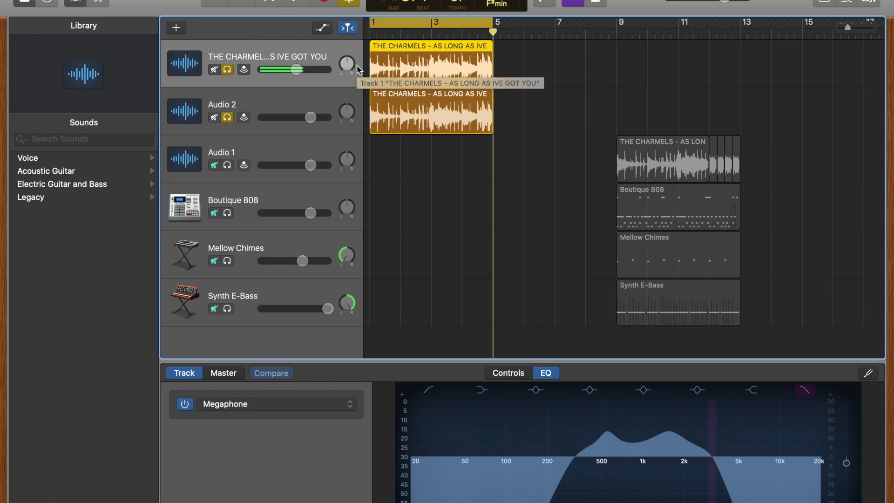
click(323, 29)
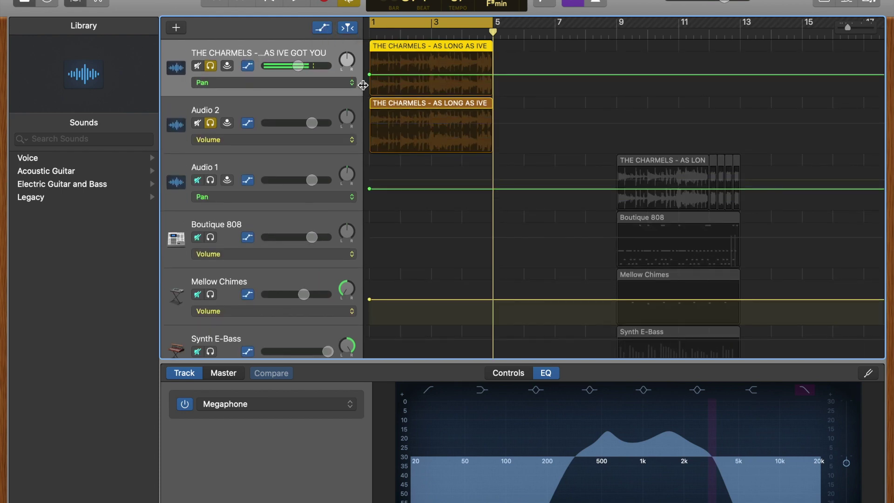
click(333, 84)
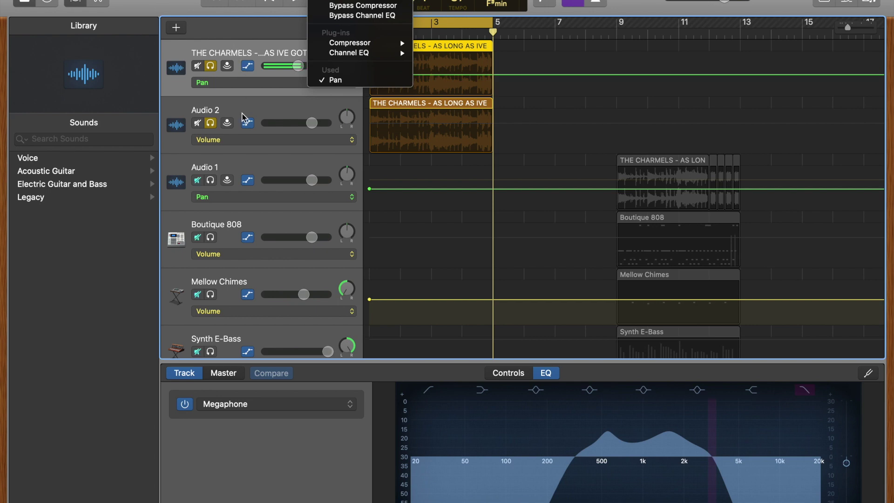
click(253, 30)
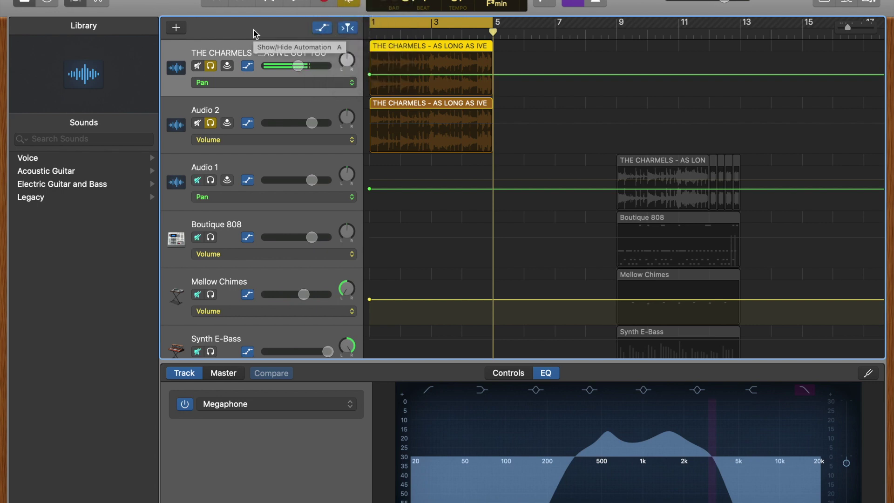
click(272, 83)
scroll(272, 82, up, 6)
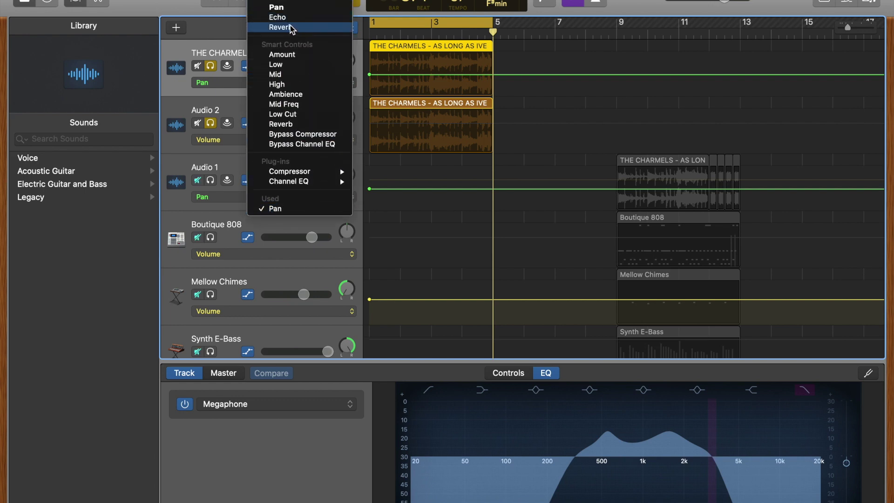
click(277, 6)
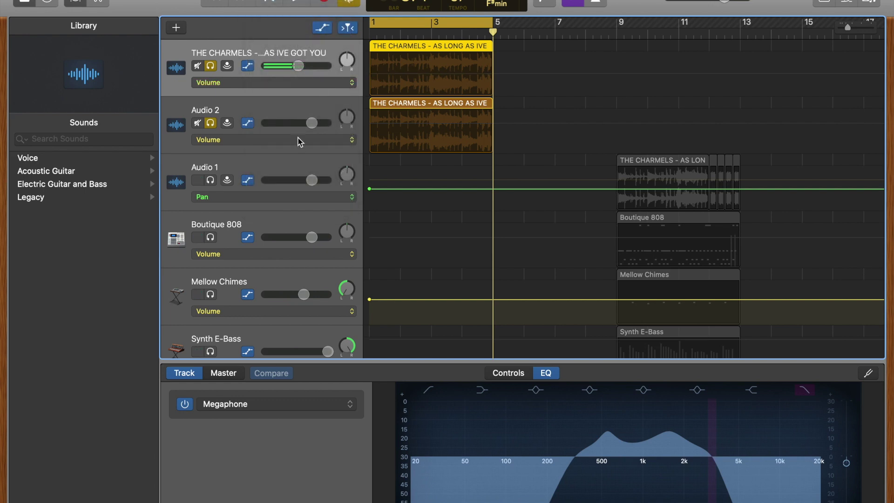
Add volume automation points at bars 1, 3 and 5 on both the Charmels and Audio 2 tracks.
click(371, 76)
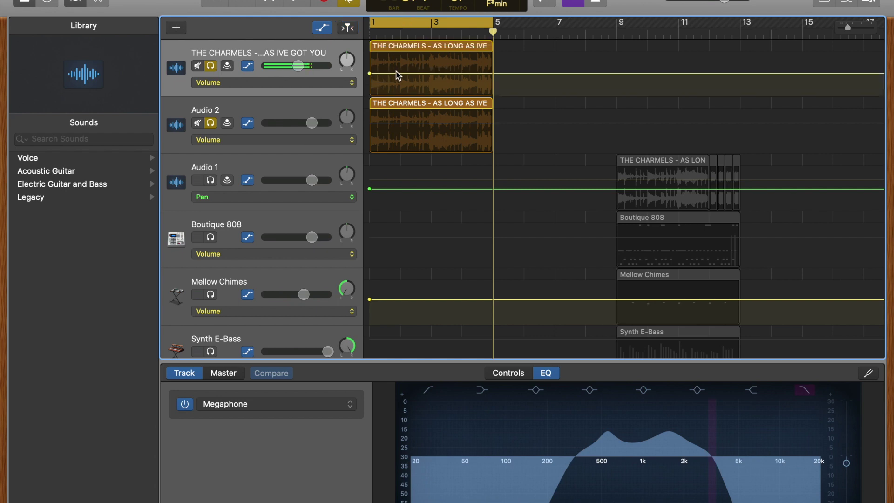
click(431, 32)
click(432, 74)
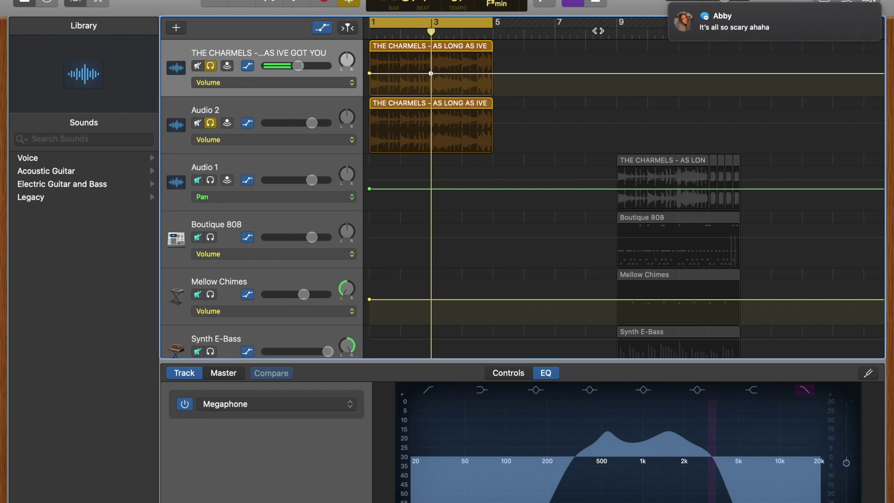
click(430, 124)
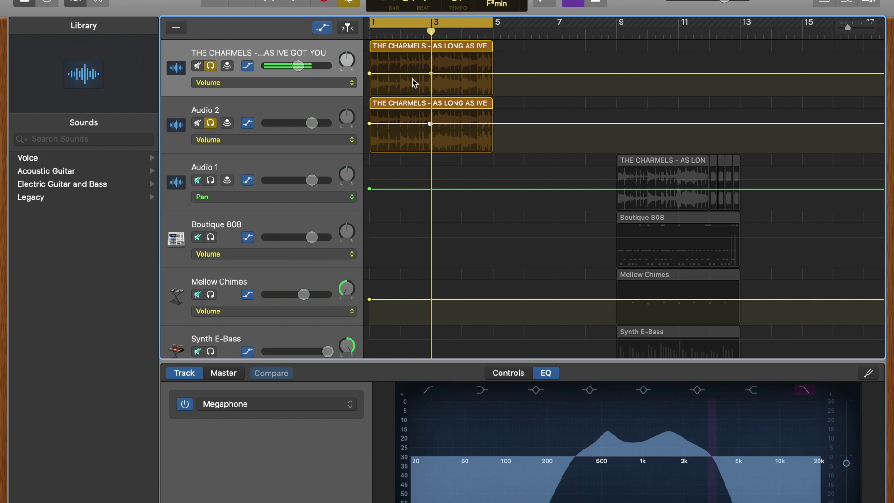
click(492, 74)
click(492, 74)
click(492, 124)
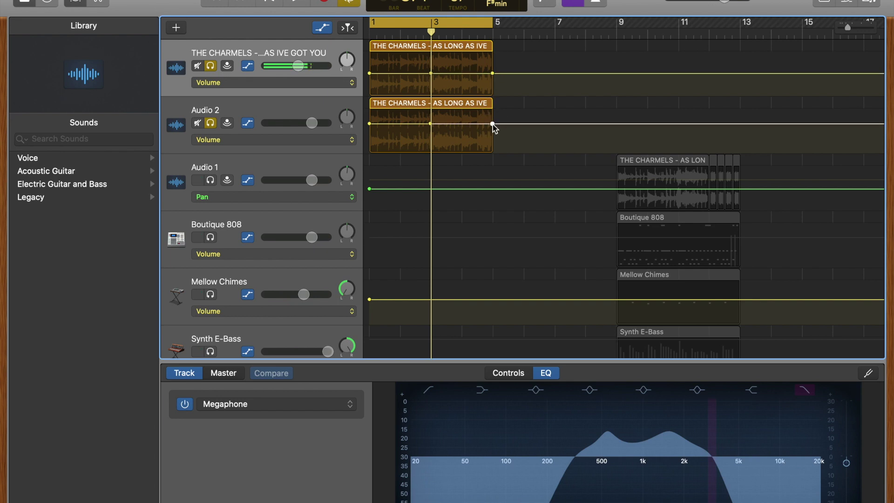
Lower Audio 2's volume point at bar 1 to the minimum, creating a fade-in up to bar 3.
click(370, 124)
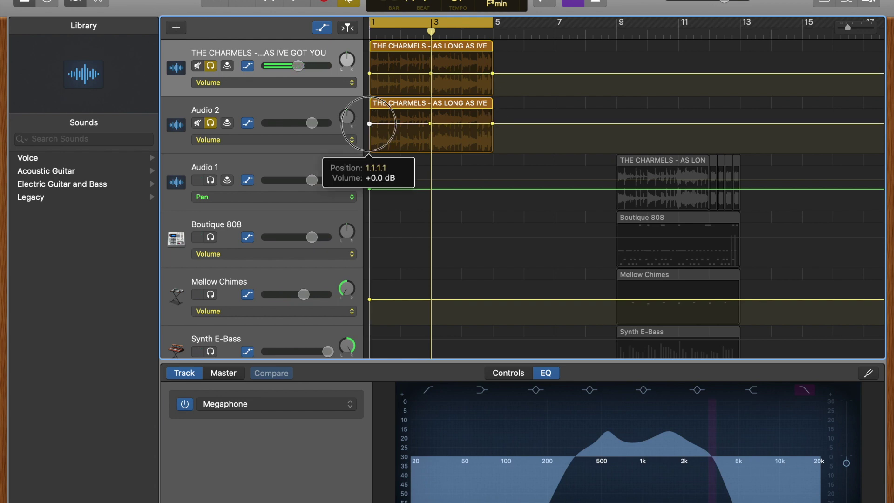
drag(369, 124, 369, 151)
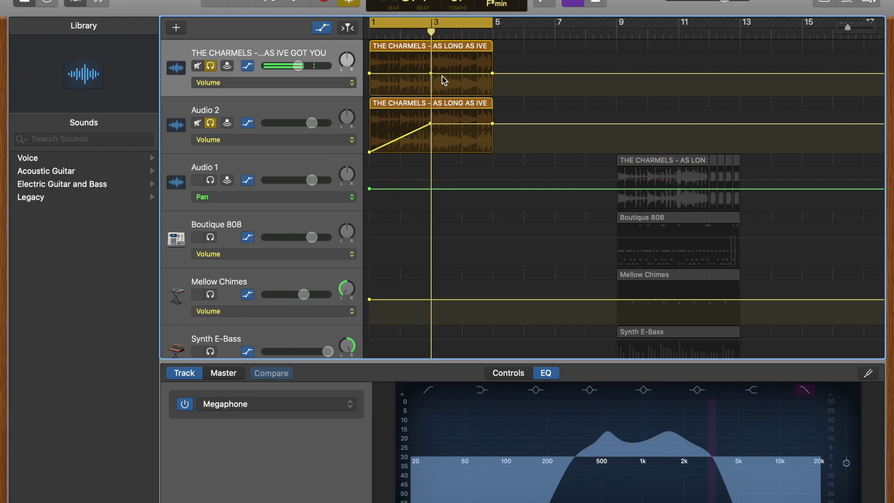
Lower the Charmels track's volume between bars 3 and 5 to the minimum, creating a fade-out from bar 1 to bar 3.
drag(443, 75, 442, 95)
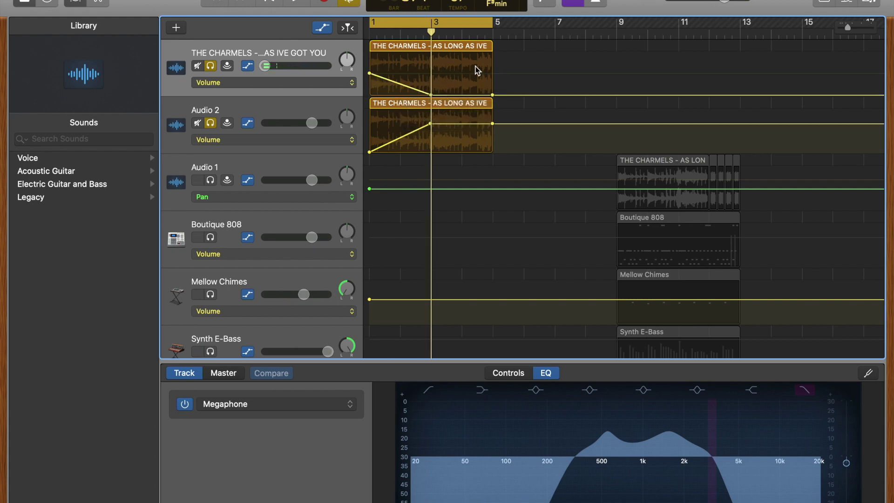
key(super+z)
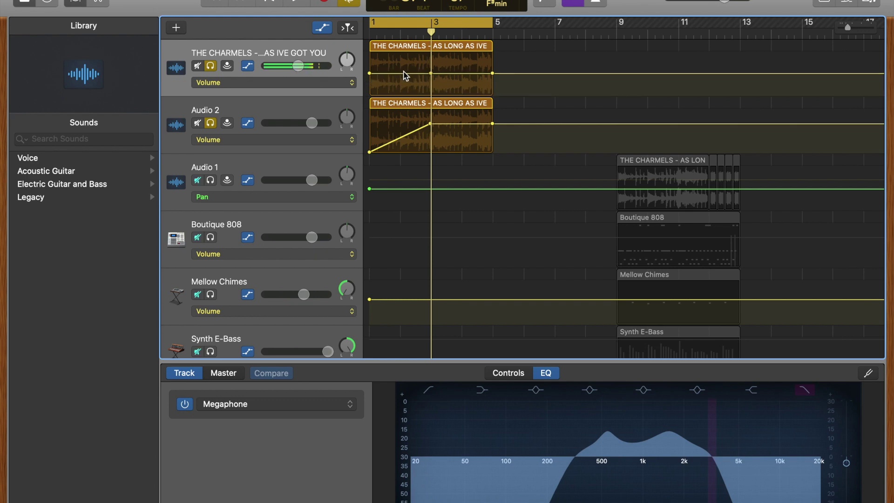
click(403, 74)
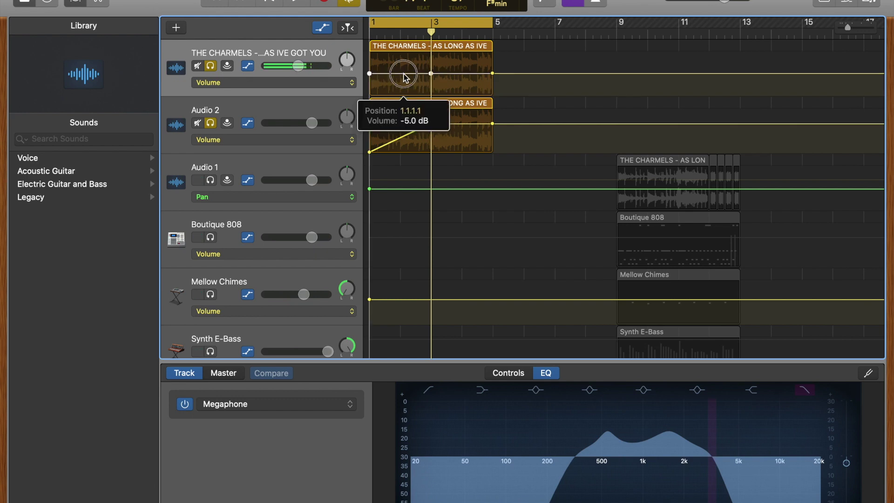
click(452, 74)
drag(452, 78, 458, 152)
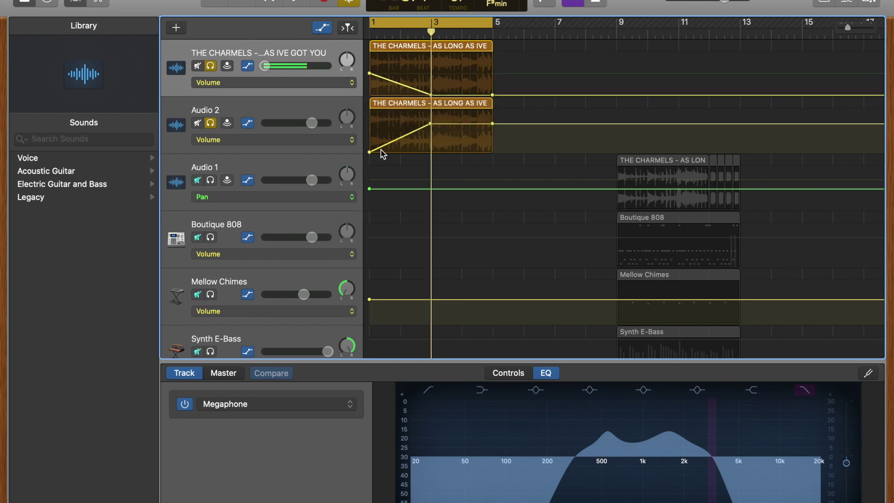
Play back the volume crossfade between the Charmels and Audio 2 tracks from bar 1, raising the system volume to hear it.
click(402, 31)
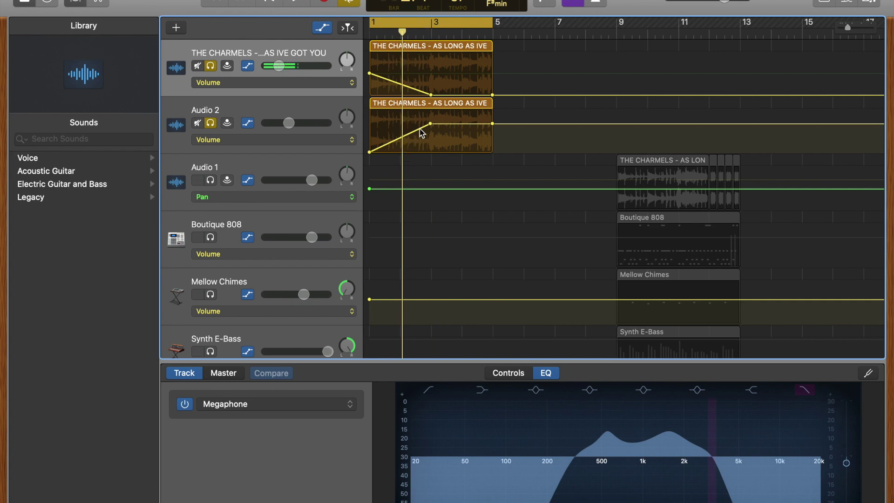
click(370, 33)
key(space)
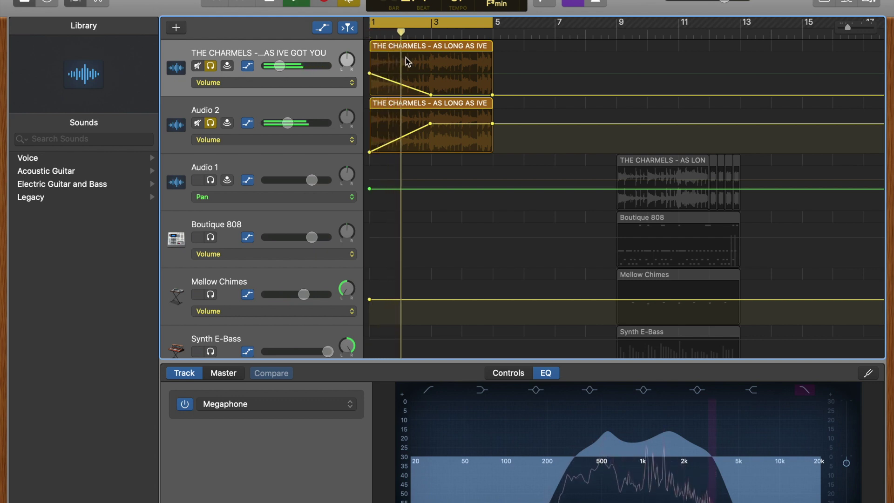
key(XF86AudioRaiseVolume)
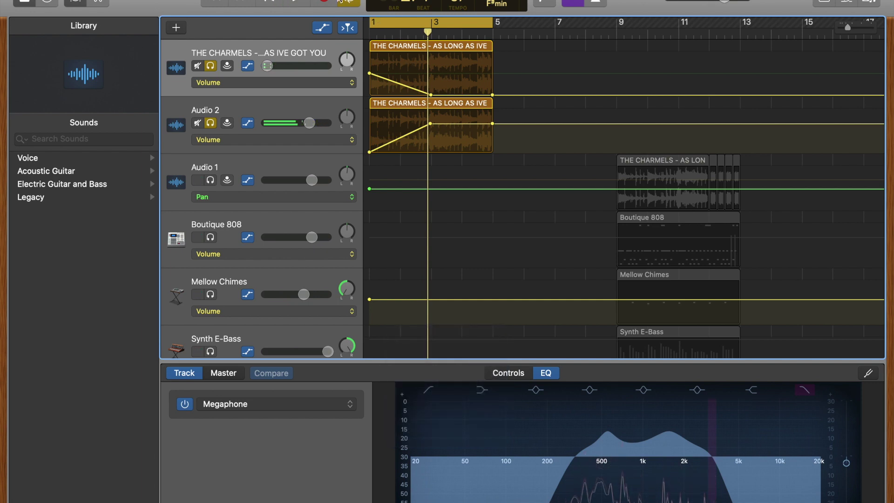
key(XF86AudioRaiseVolume)
key(XF86AudioRaiseVolume)
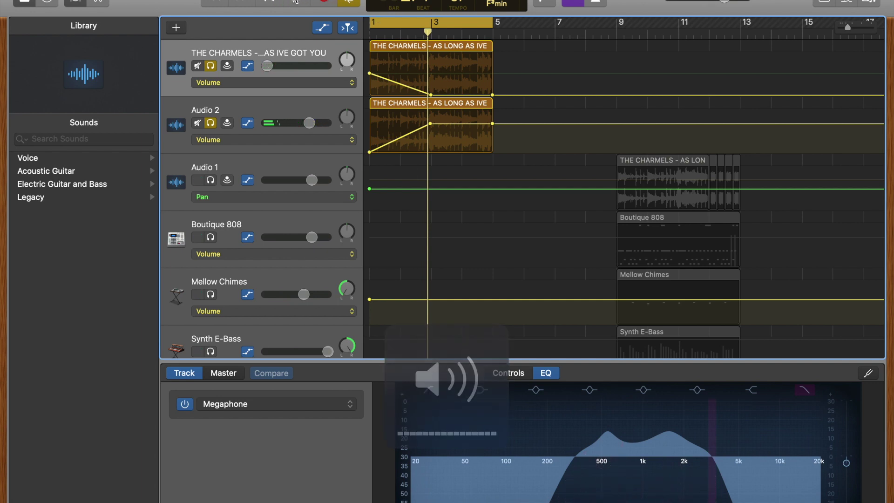
click(296, 1)
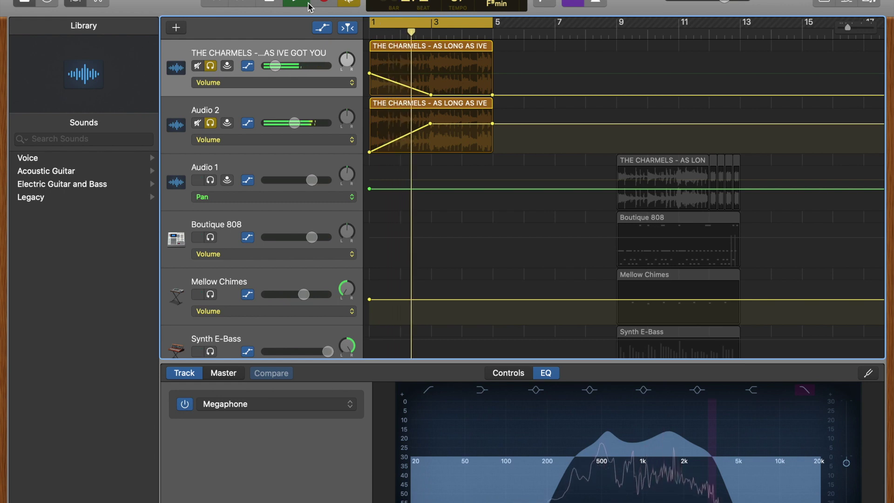
key(XF86AudioRaiseVolume)
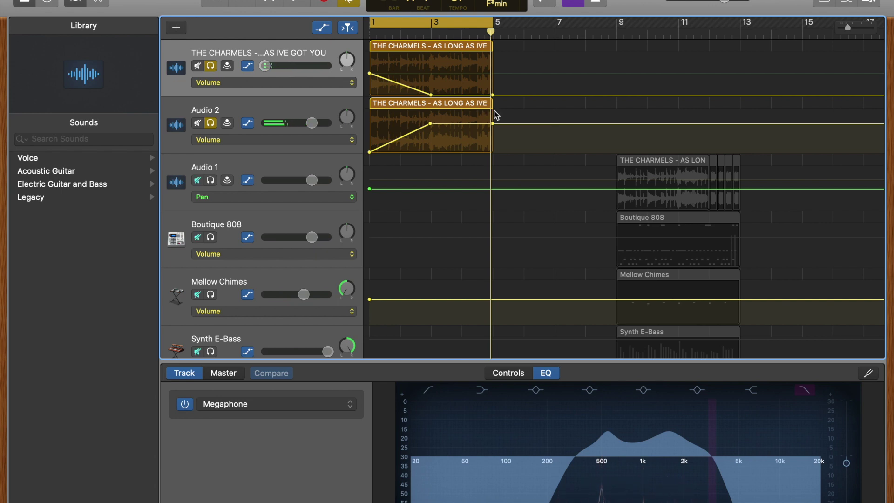
Hide track automation and replace Audio 2's region with a copy of Audio 1's chopped sample regions, starting at bar 1.
key(a)
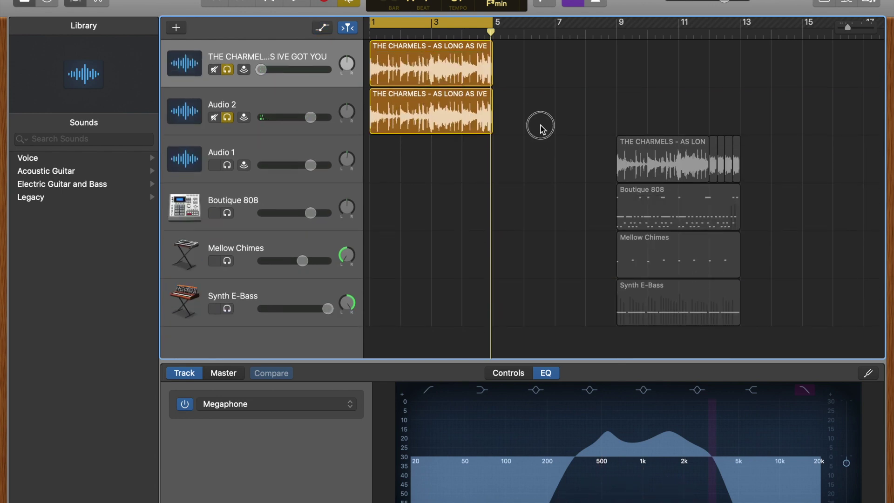
click(444, 121)
key(Delete)
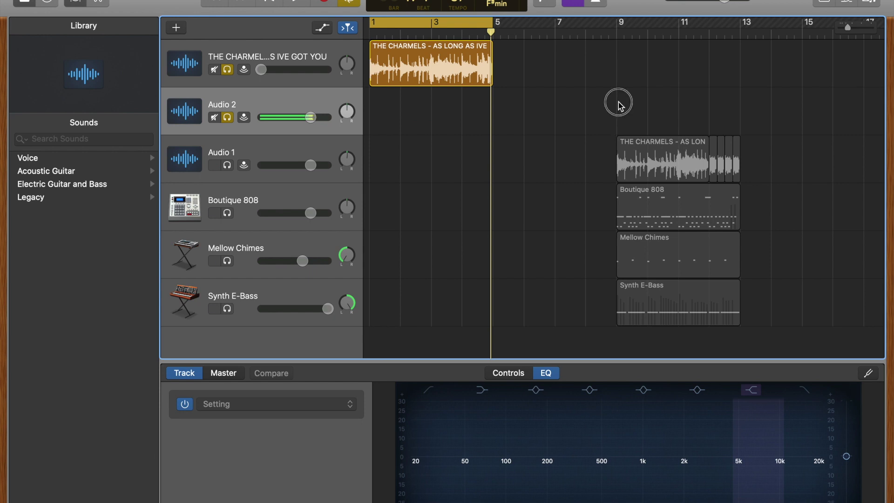
click(738, 158)
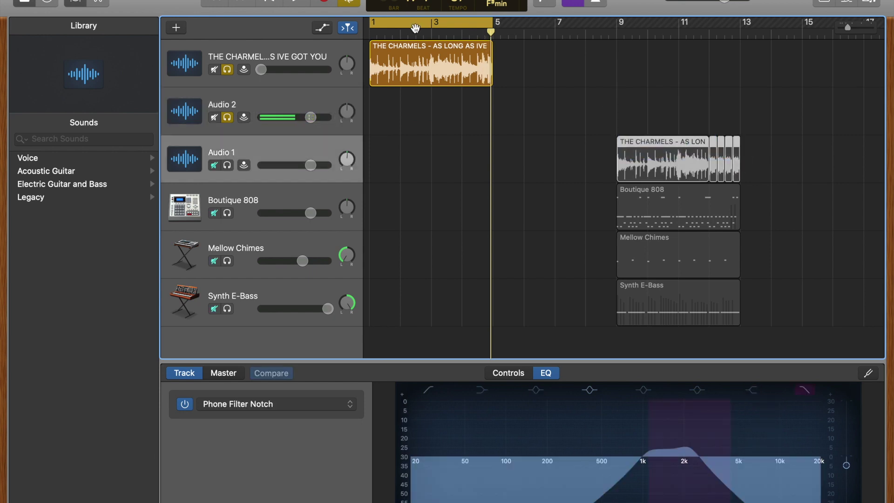
key(super+v)
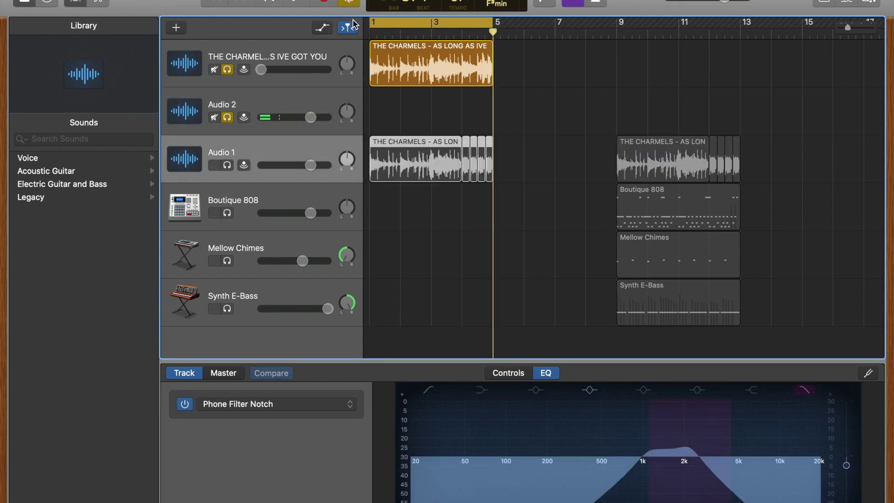
drag(422, 141, 416, 92)
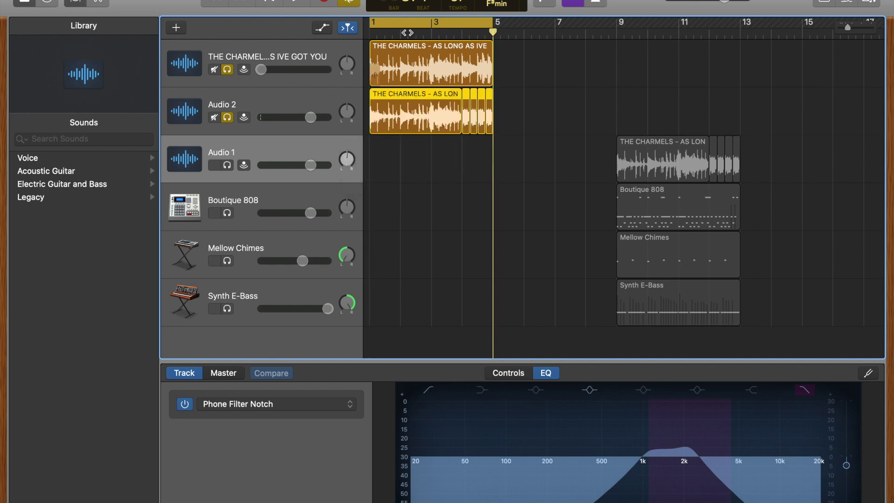
Play back the crossfade into Audio 2's chopped sample while viewing the volume automation, and hide the automation again.
key(space)
click(321, 28)
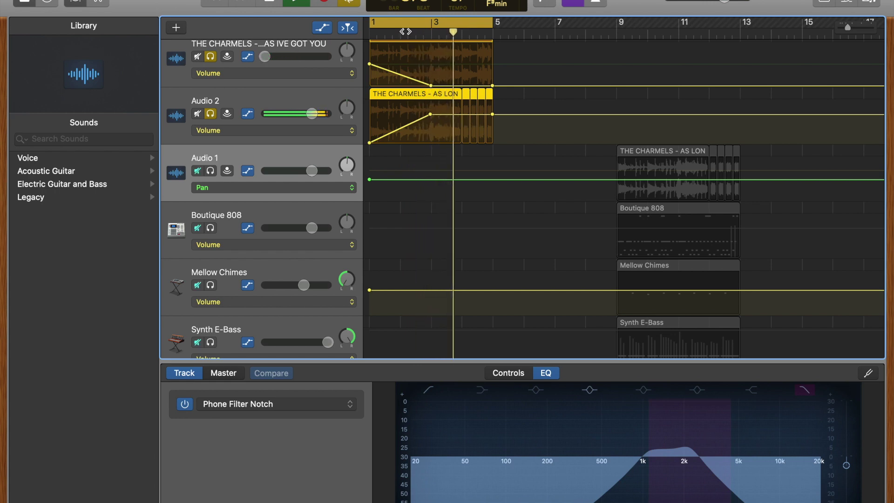
key(a)
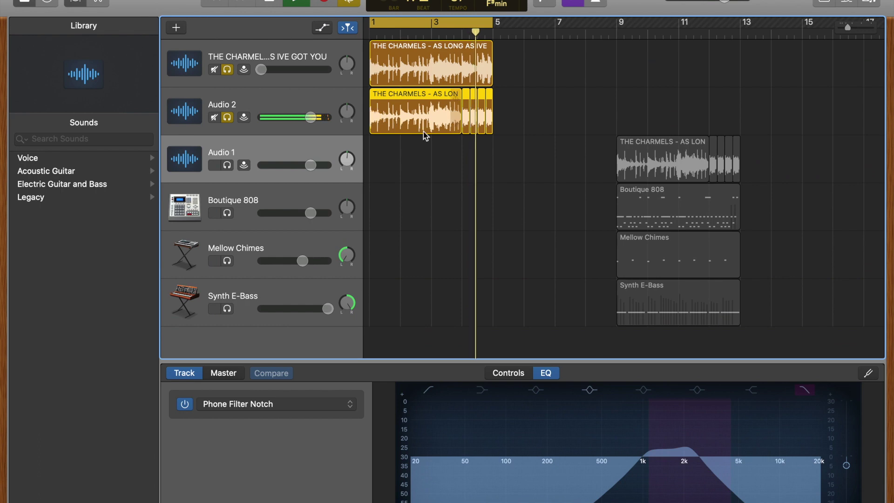
key(space)
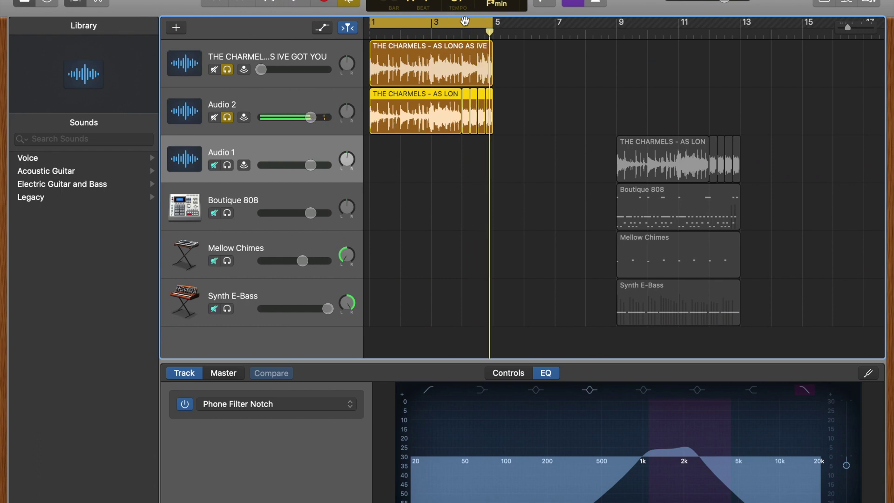
Turn off the cycle range and move the Audio 1, Boutique 808, Mellow Chimes and Synth E-Bass regions from bar 9 to bar 5.
click(464, 20)
drag(782, 297, 609, 65)
drag(645, 202, 552, 214)
Unsolo the Charmels and Audio 2 tracks and play the whole arrangement from bar 1 to bar 9.
click(227, 69)
click(227, 118)
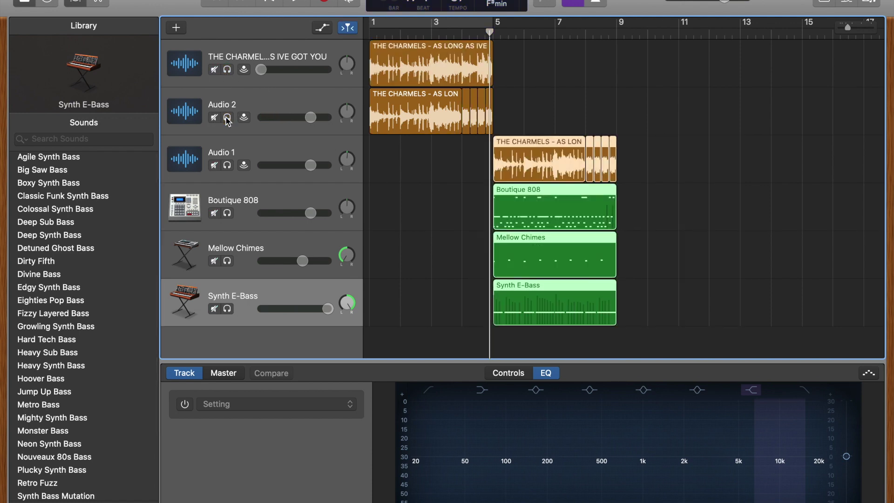
click(370, 35)
key(space)
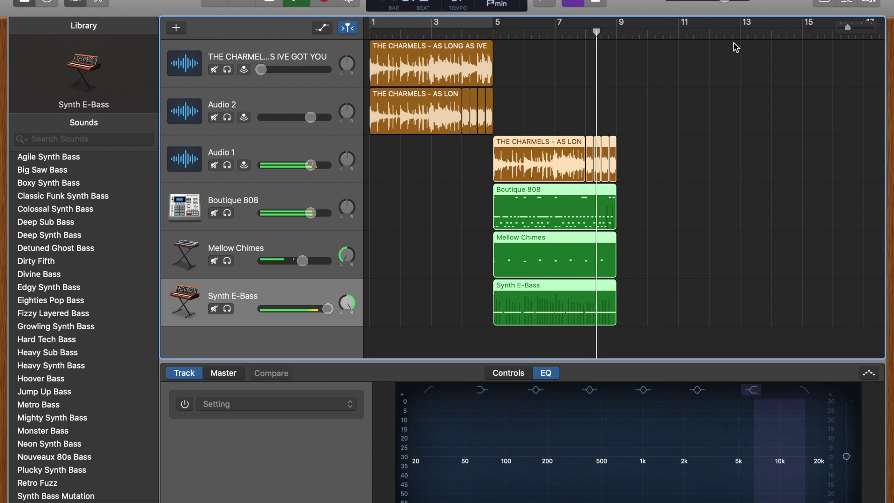
key(space)
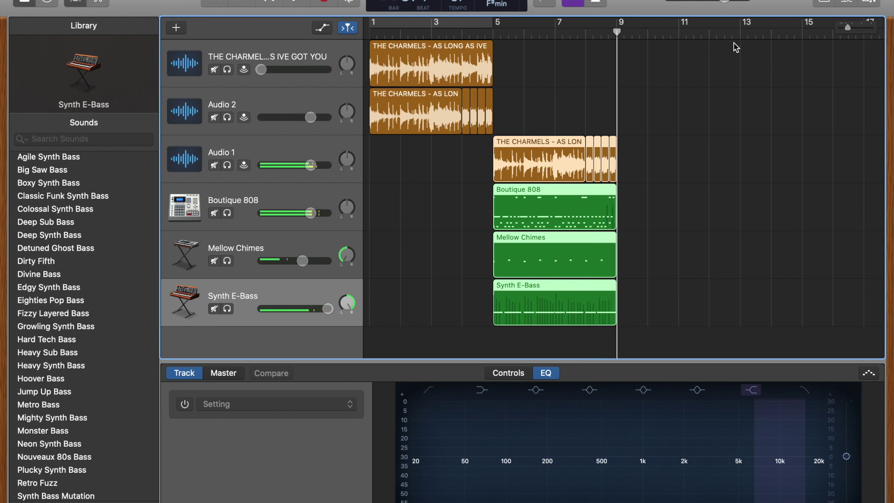